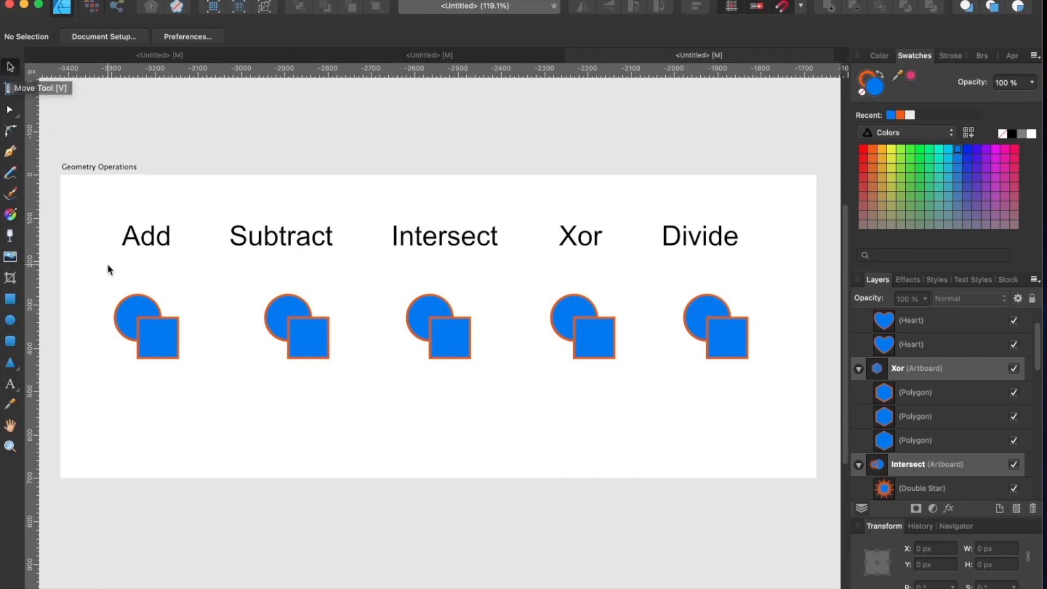
Merge the circle and square under the Add heading into one shape with the Add operation
{"action": "left_click_drag", "start_coordinate": [99, 283], "coordinate": [204, 376]}
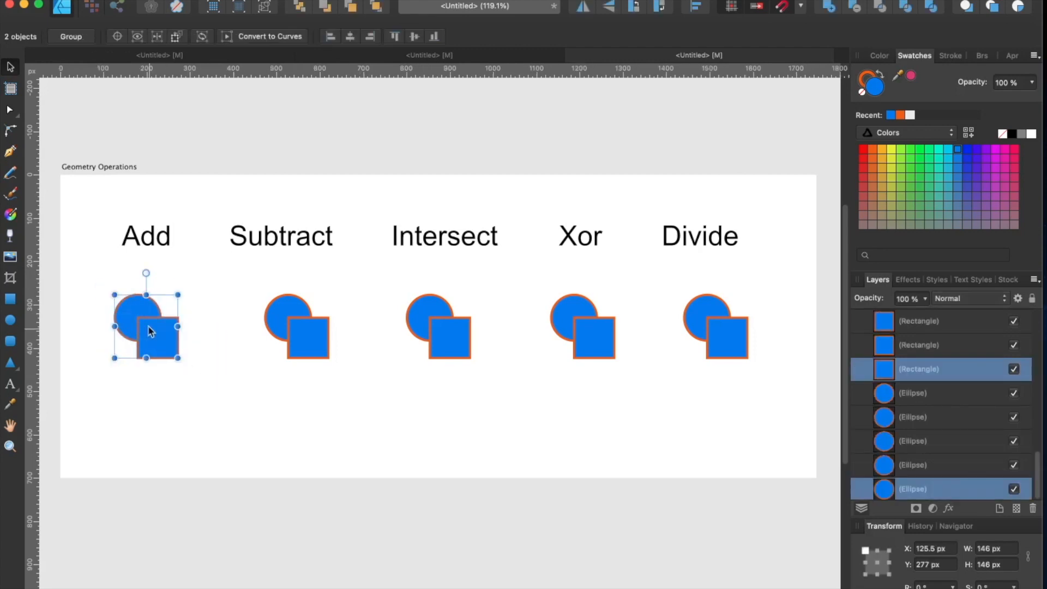
{"action": "left_click", "coordinate": [137, 309]}
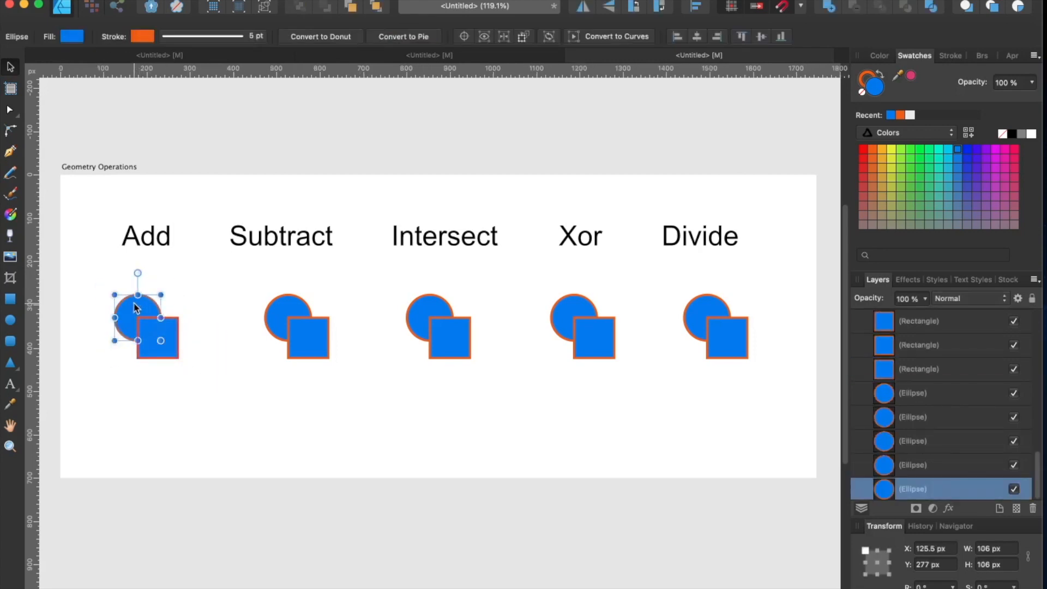
{"action": "left_click", "coordinate": [174, 337], "text": "shift"}
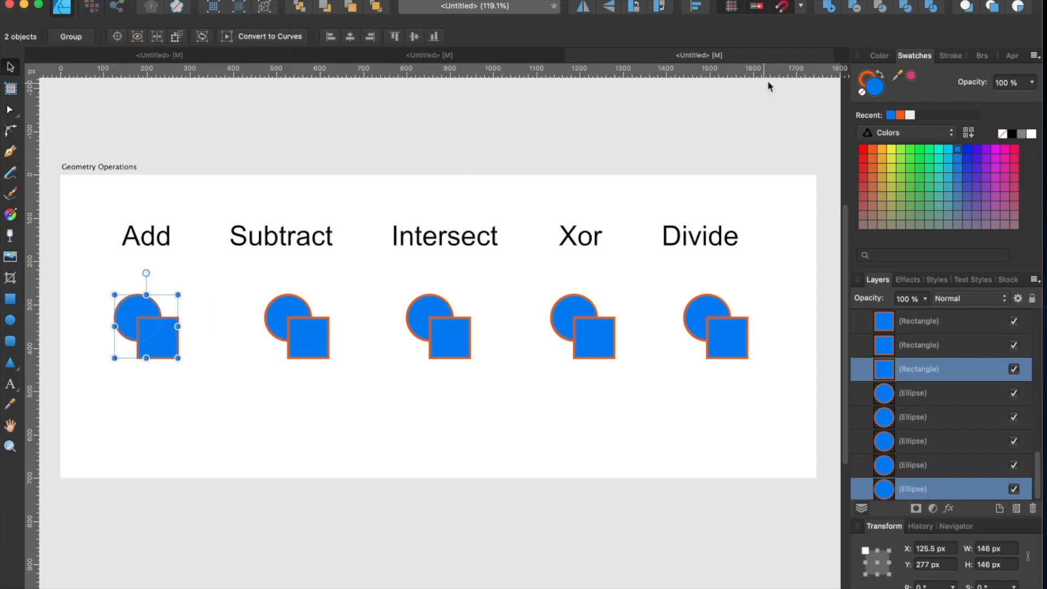
{"action": "left_click", "coordinate": [830, 10]}
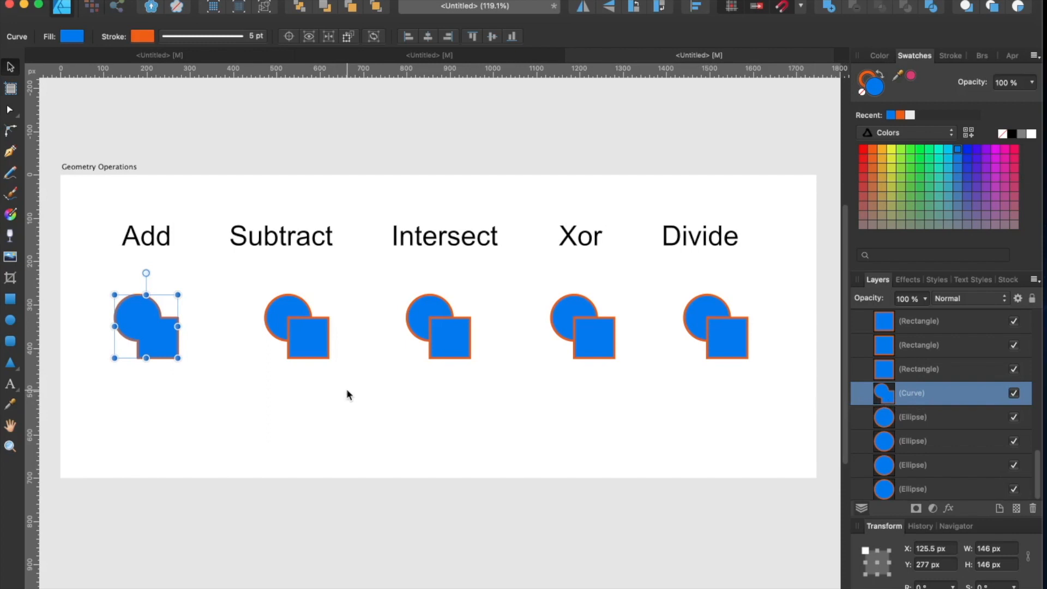
Subtract the square from the circle under the Subtract heading, and intersect the circle and square under the Intersect heading
{"action": "left_click_drag", "start_coordinate": [244, 278], "coordinate": [348, 372]}
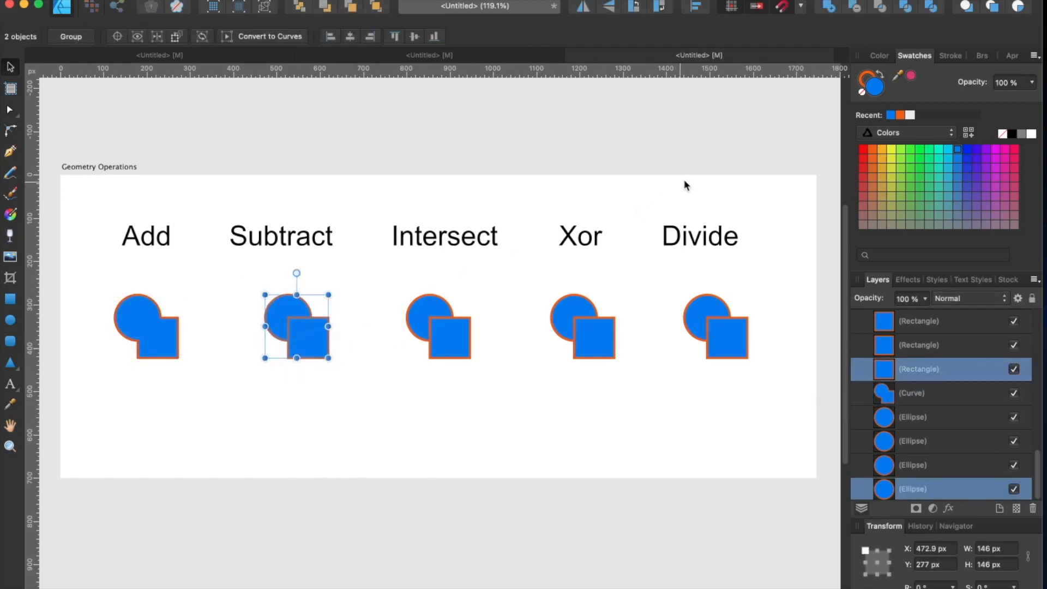
{"action": "left_click", "coordinate": [855, 9]}
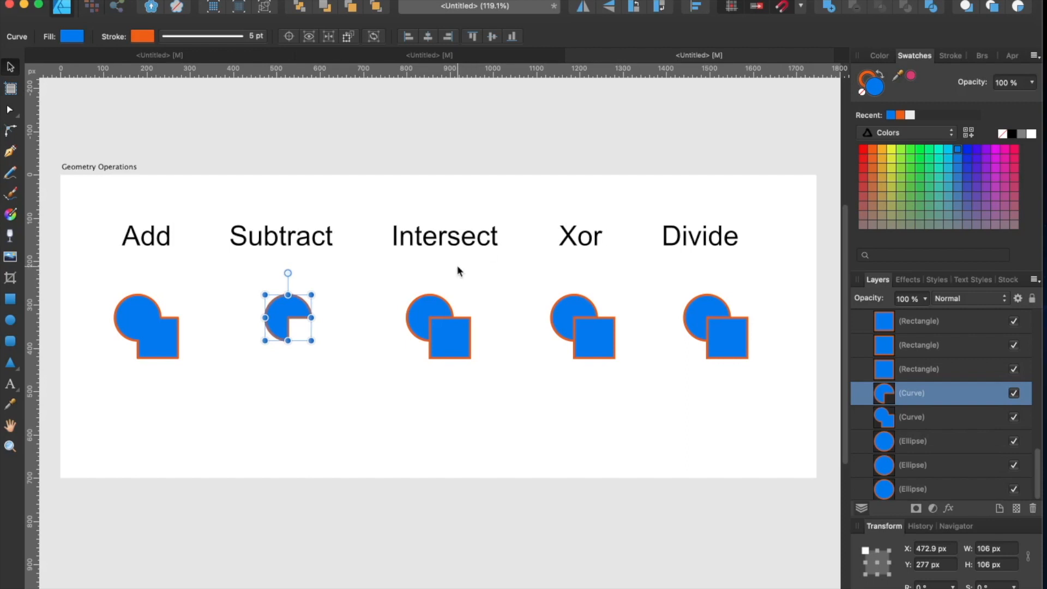
{"action": "left_click", "coordinate": [394, 288]}
{"action": "left_click_drag", "start_coordinate": [386, 281], "coordinate": [501, 381]}
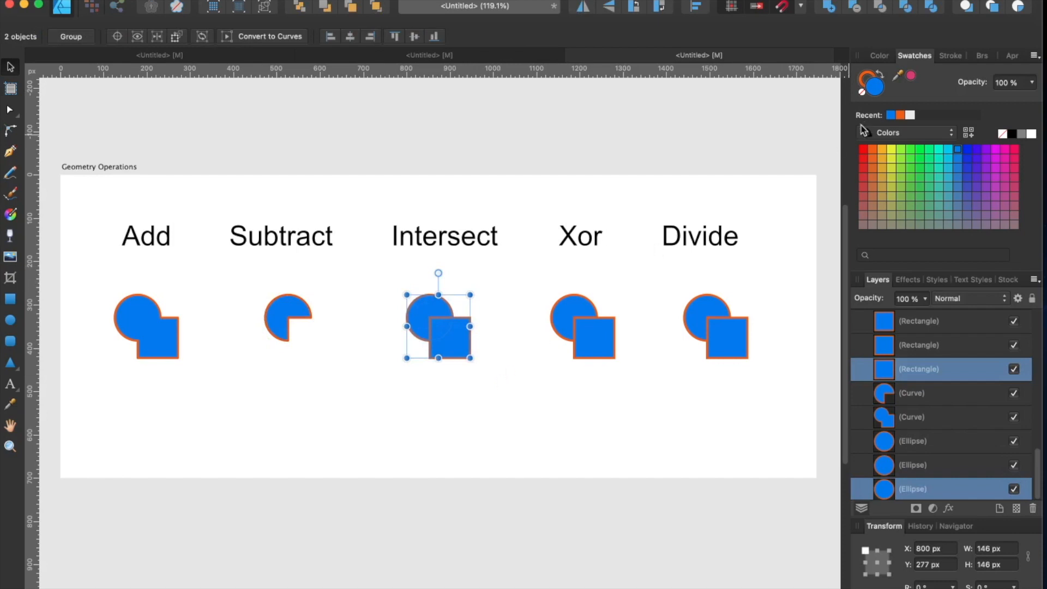
{"action": "left_click", "coordinate": [880, 9]}
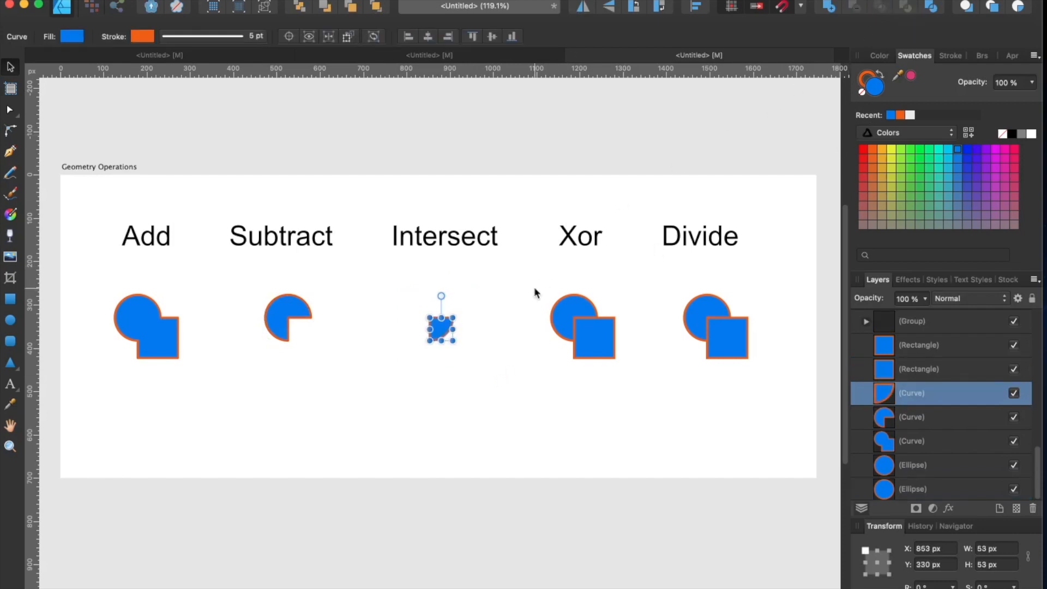
{"action": "left_click", "coordinate": [466, 351]}
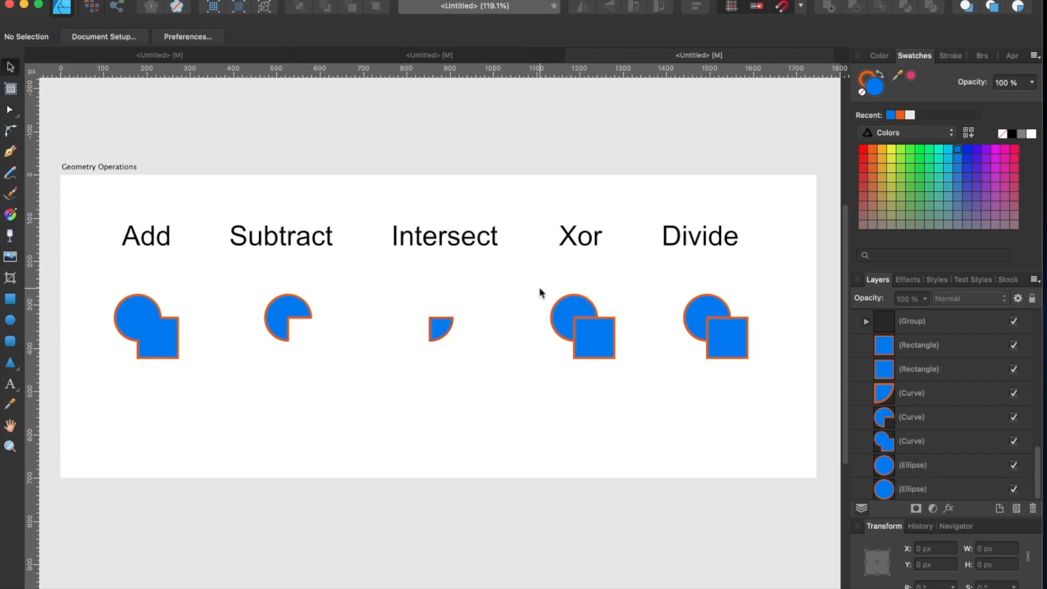
Apply the Xor operation to the circle and square under Xor, and the Divide operation to the pair under Divide
{"action": "left_click_drag", "start_coordinate": [533, 281], "coordinate": [632, 378]}
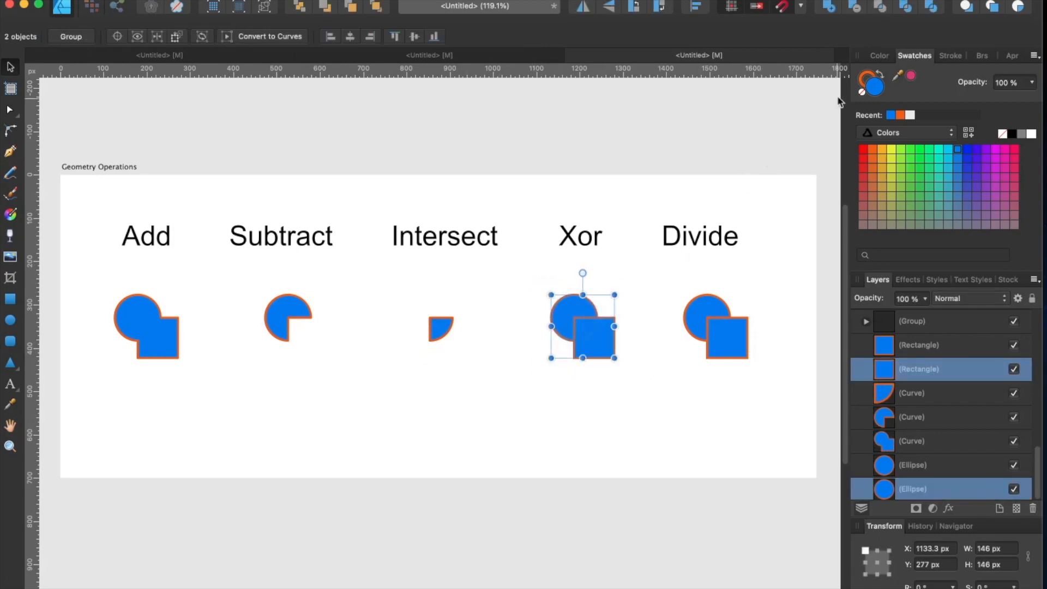
{"action": "left_click", "coordinate": [908, 7]}
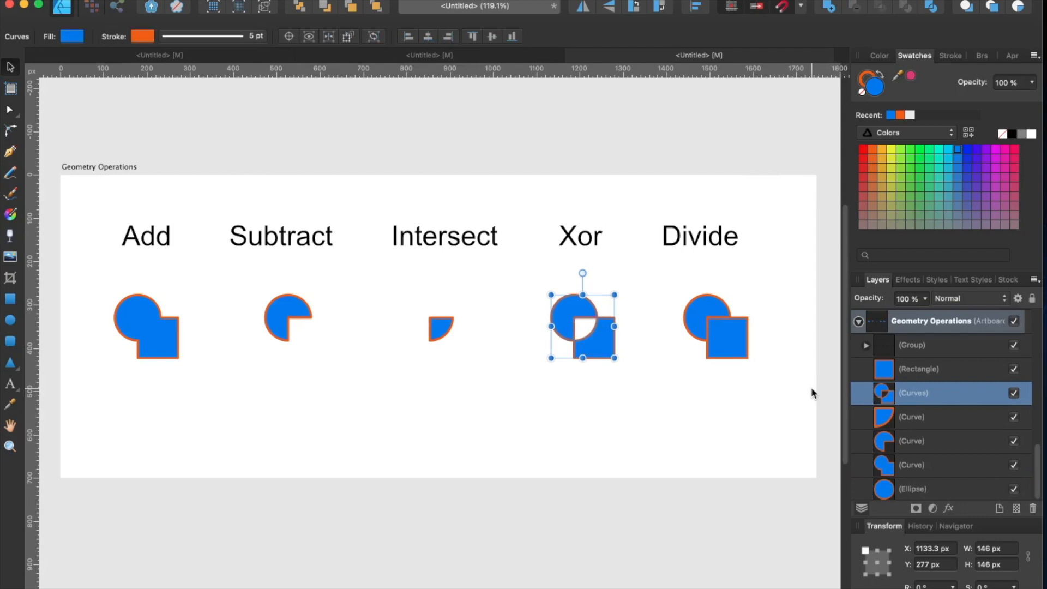
{"action": "left_click_drag", "start_coordinate": [667, 275], "coordinate": [778, 388]}
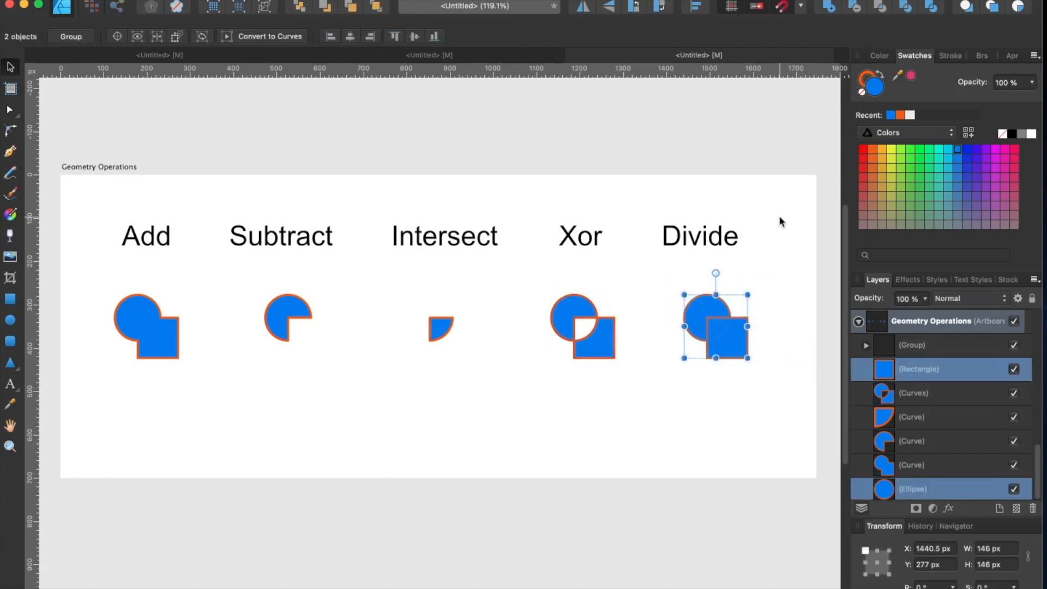
{"action": "left_click", "coordinate": [931, 7]}
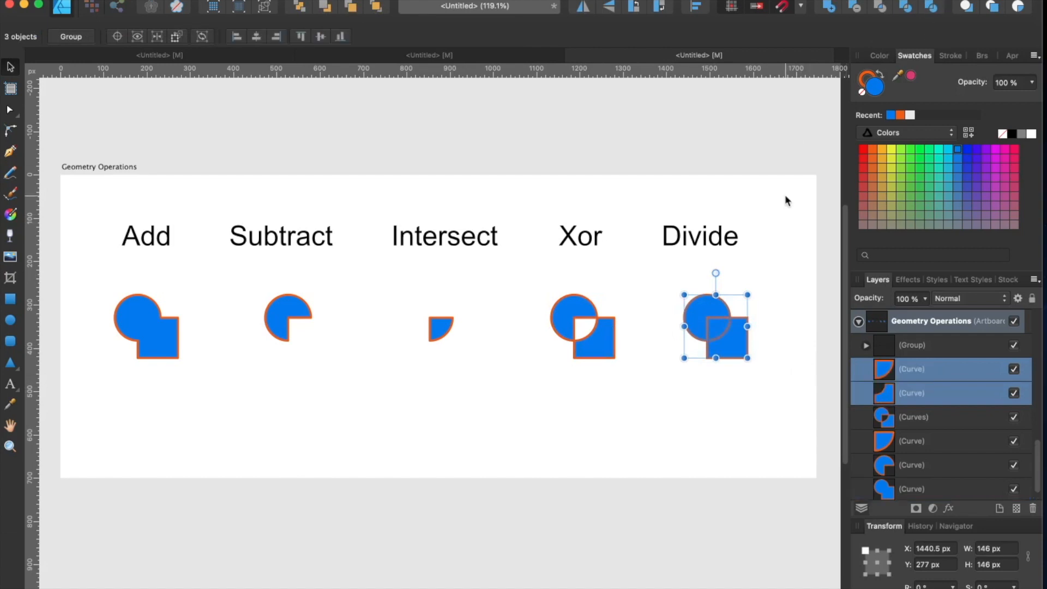
{"action": "left_click", "coordinate": [772, 285]}
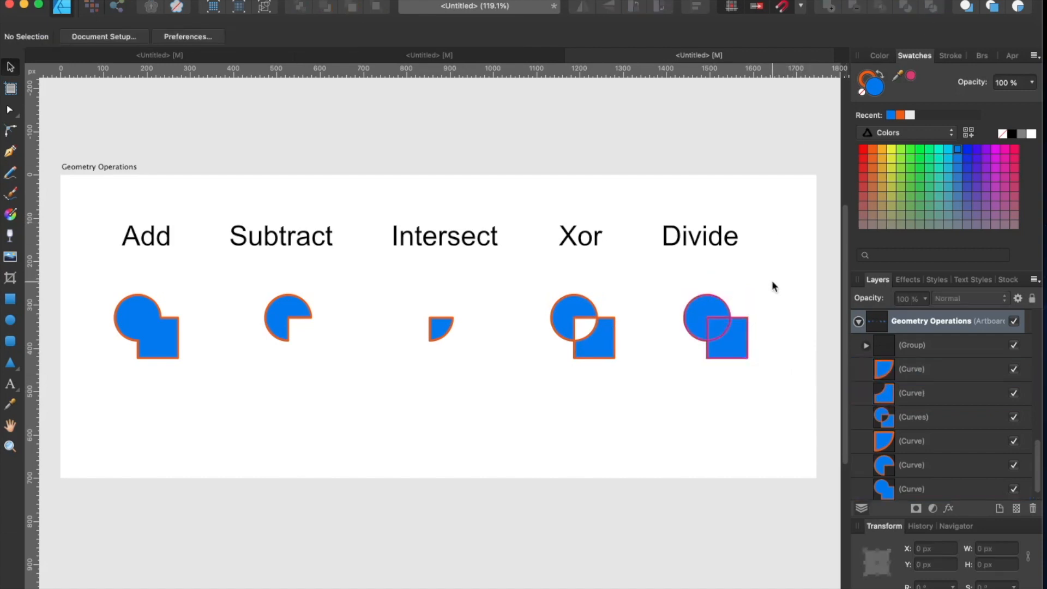
Select the divided pieces under the Divide heading one after another to inspect them as separate shapes
{"action": "left_click", "coordinate": [706, 310]}
{"action": "left_click", "coordinate": [717, 329]}
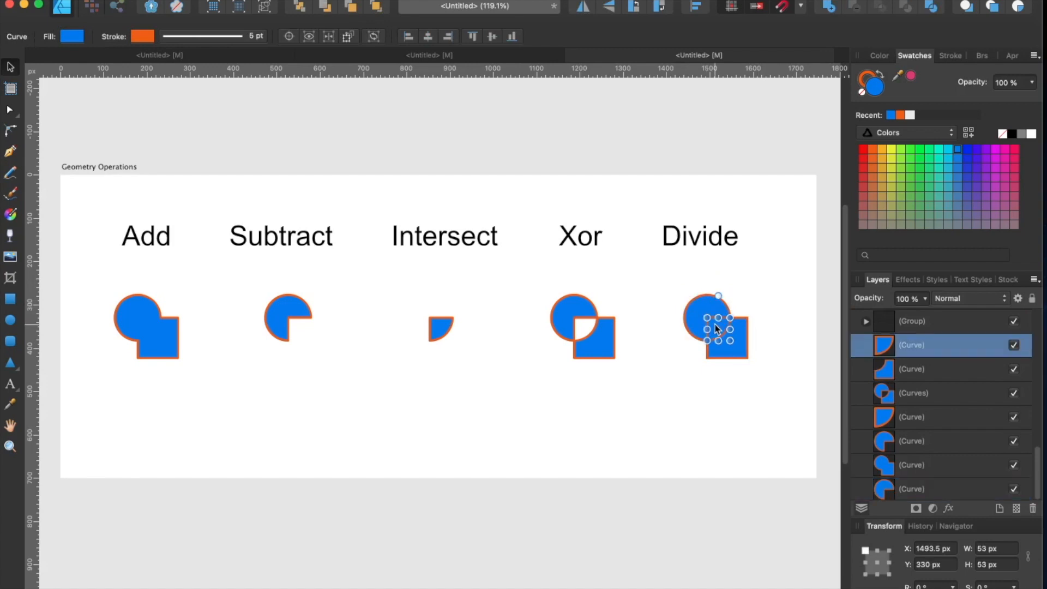
{"action": "left_click", "coordinate": [743, 335]}
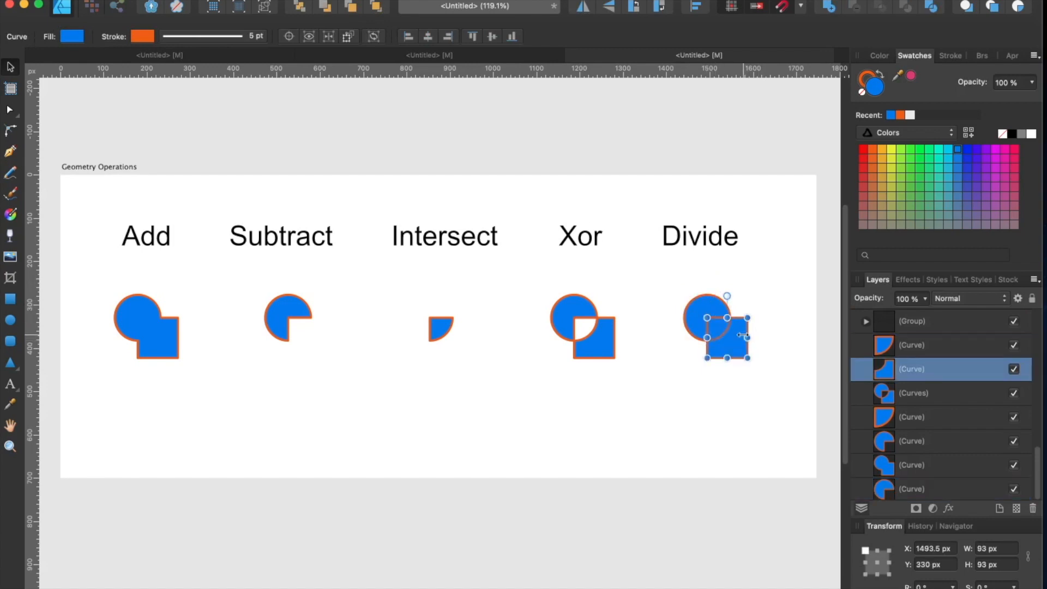
{"action": "left_click", "coordinate": [772, 308]}
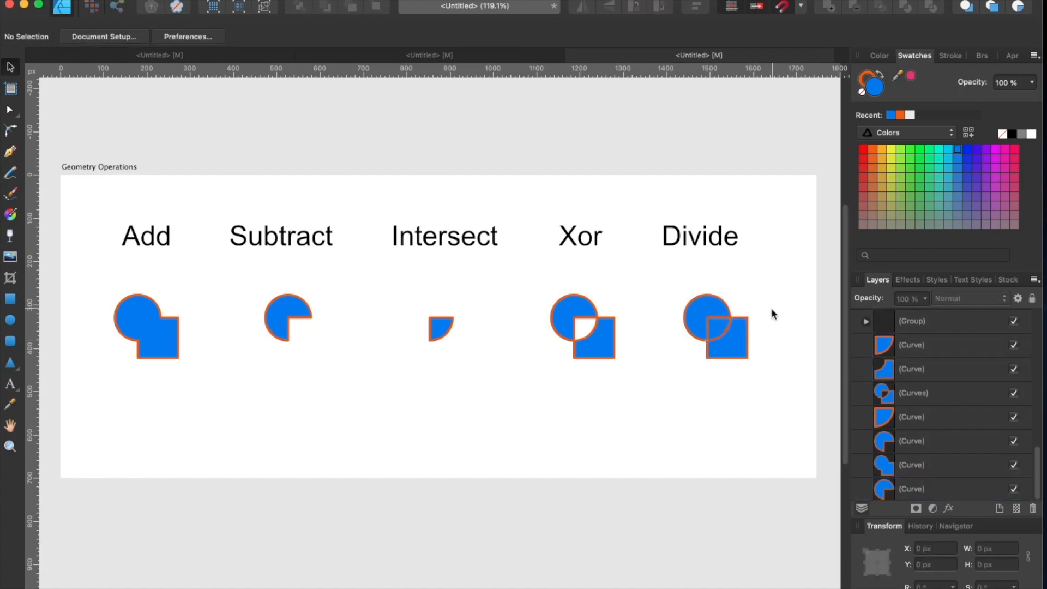
Delete the overlap piece of the divided circle and square, and undo the deletion
{"action": "left_click", "coordinate": [721, 327]}
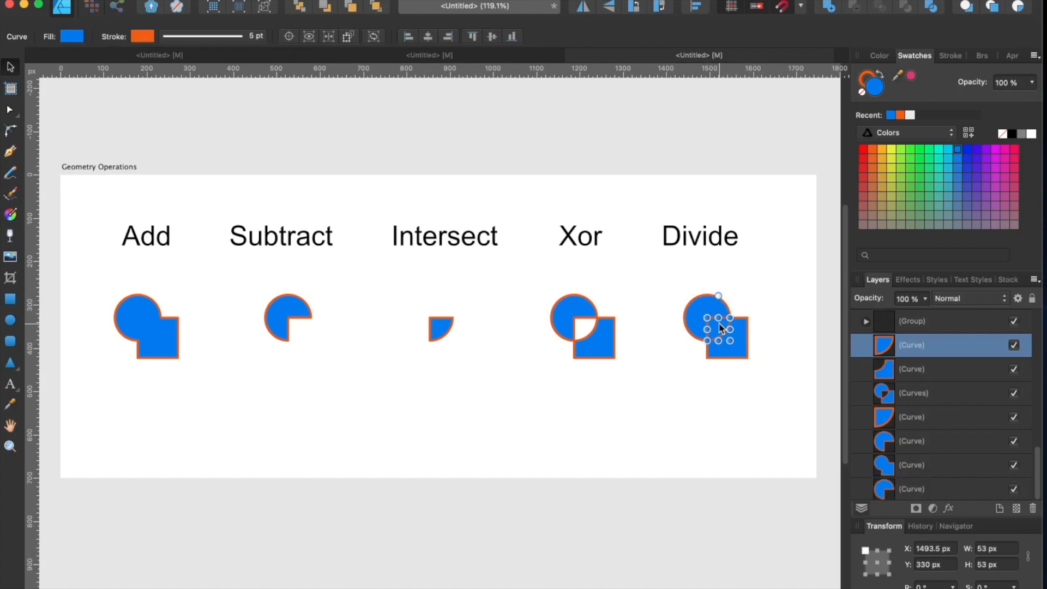
{"action": "key", "text": "Delete"}
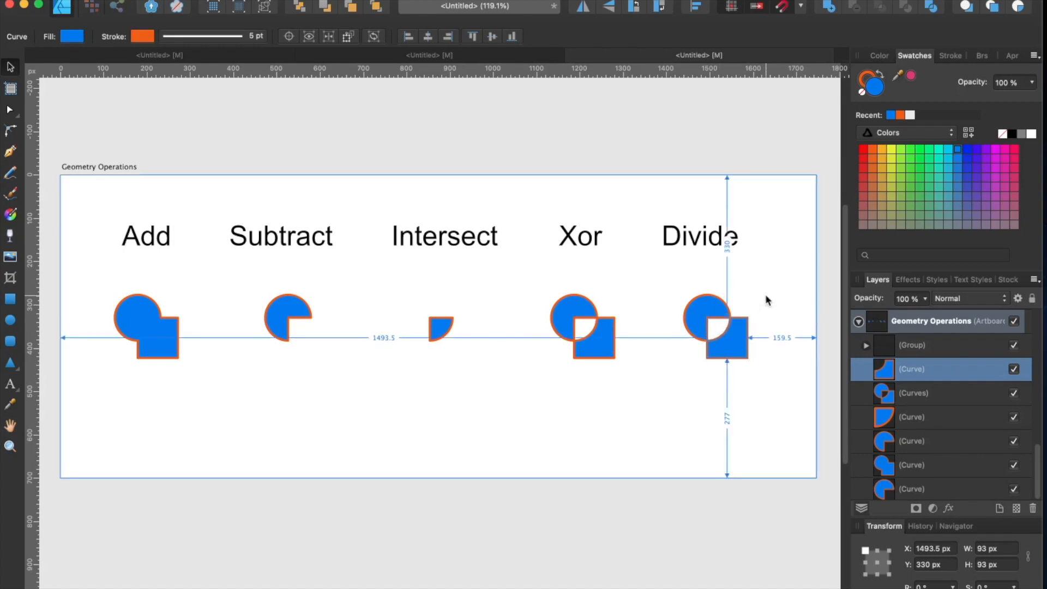
{"action": "key", "text": "super+z"}
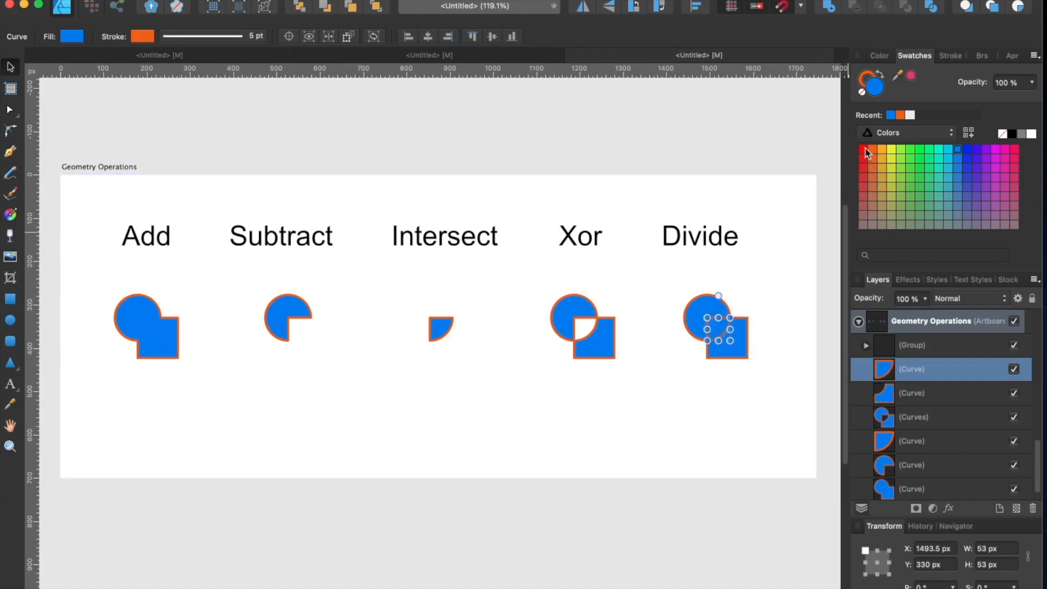
Fill the overlap piece of the divided circle and square with yellow and deselect it
{"action": "left_click", "coordinate": [864, 150]}
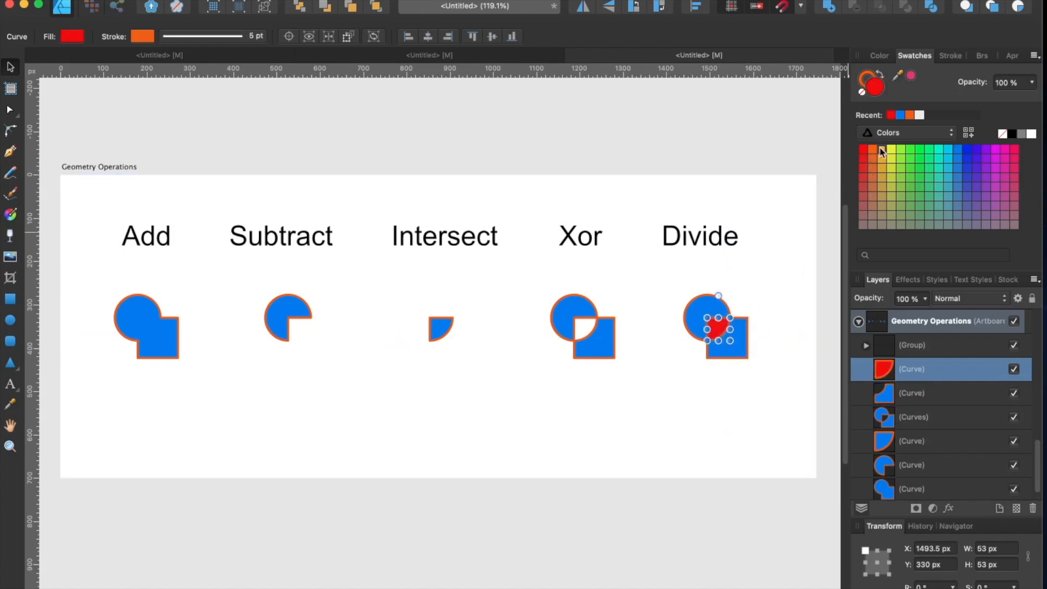
{"action": "left_click", "coordinate": [874, 151]}
{"action": "left_click", "coordinate": [891, 150]}
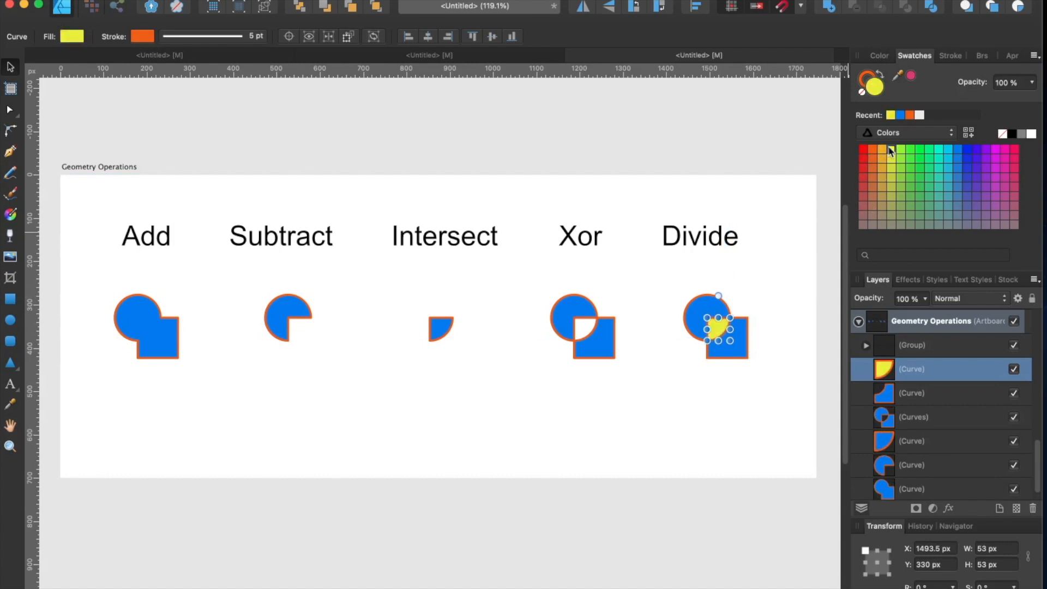
{"action": "left_click", "coordinate": [802, 169]}
{"action": "left_click", "coordinate": [795, 136]}
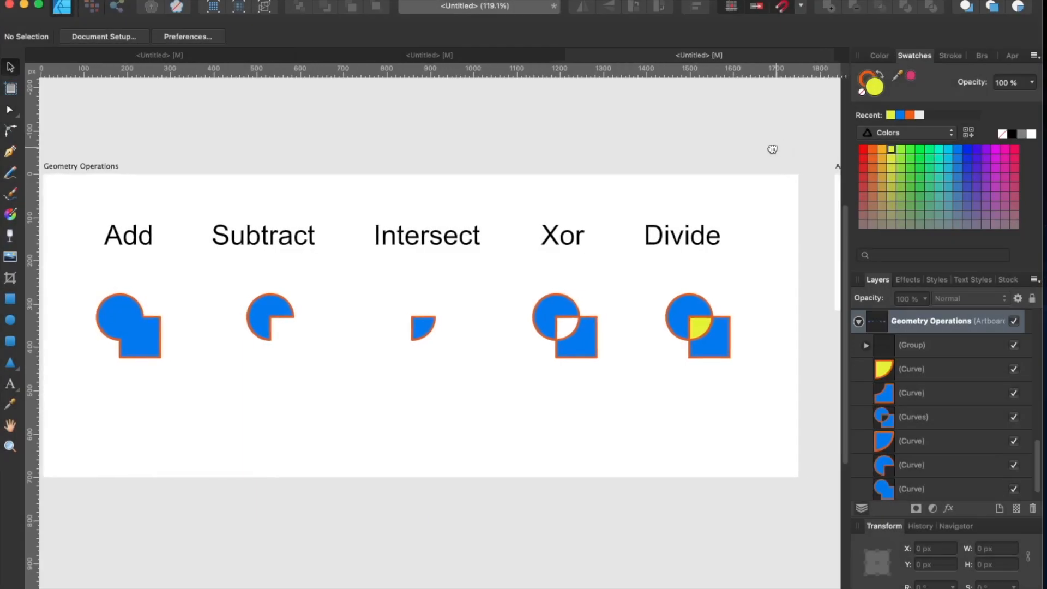
Merge the two body segments and two wheels of the car on the Add artboard into one shape
{"action": "left_click_drag", "start_coordinate": [772, 150], "coordinate": [474, 165]}
{"action": "scroll", "coordinate": [474, 165], "scroll_direction": "right", "scroll_amount": 5}
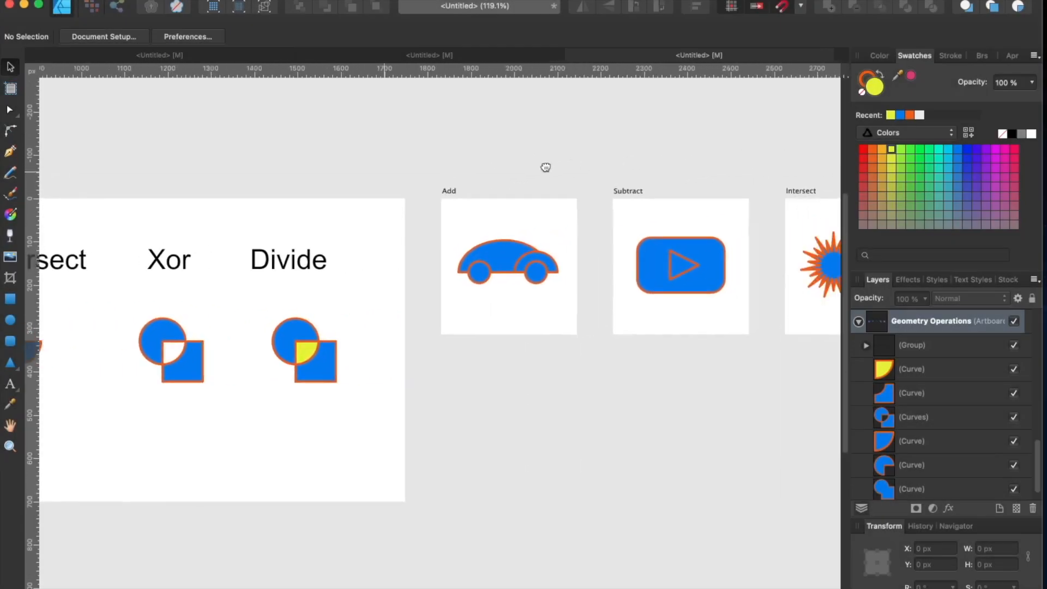
{"action": "scroll", "coordinate": [375, 225], "scroll_direction": "up", "scroll_amount": 5}
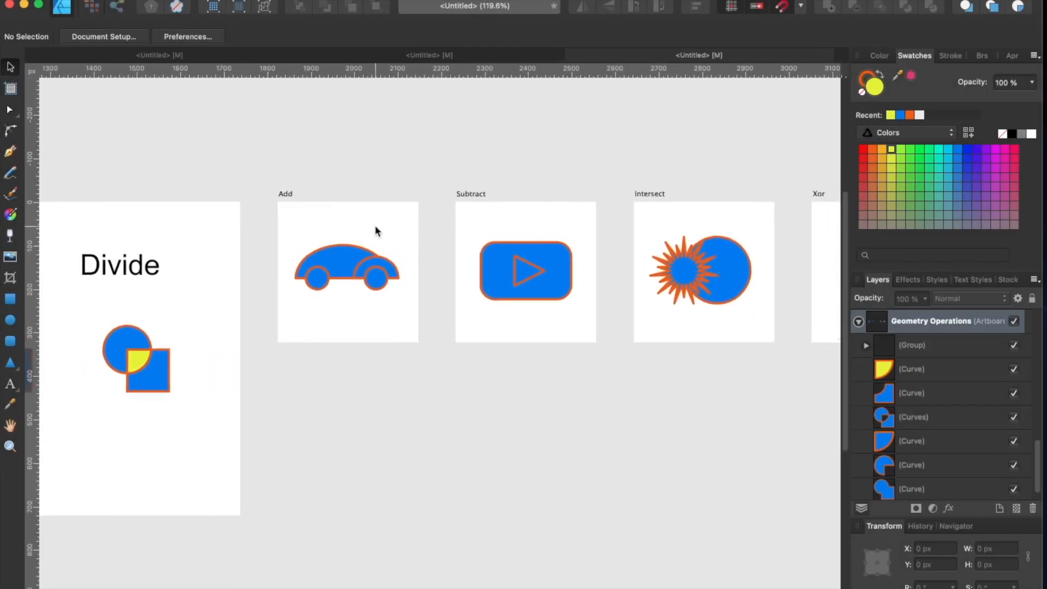
{"action": "scroll", "coordinate": [421, 222], "scroll_direction": "up", "scroll_amount": 1}
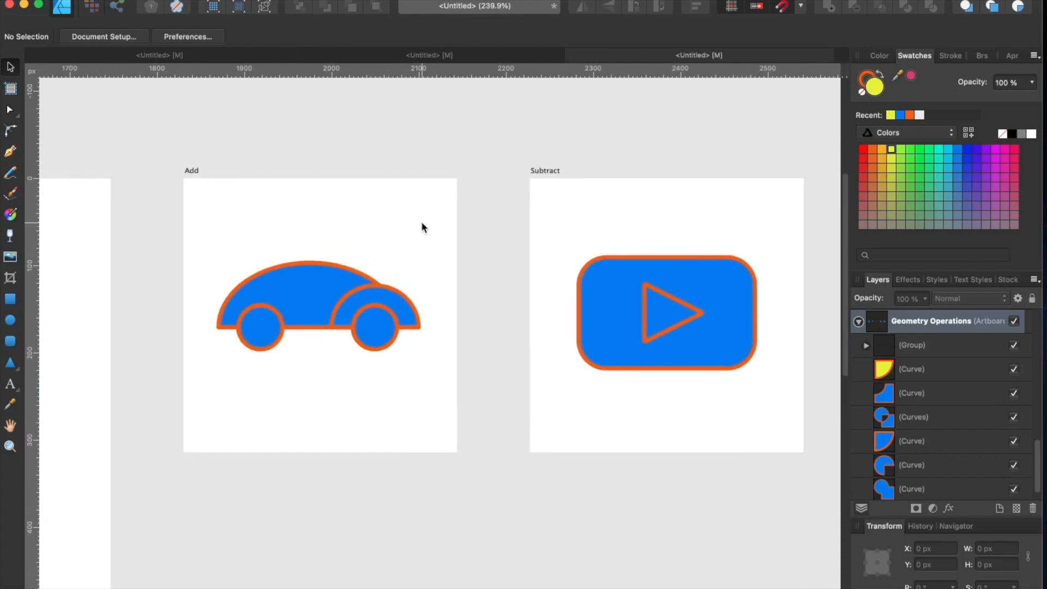
{"action": "left_click_drag", "start_coordinate": [408, 233], "coordinate": [408, 208]}
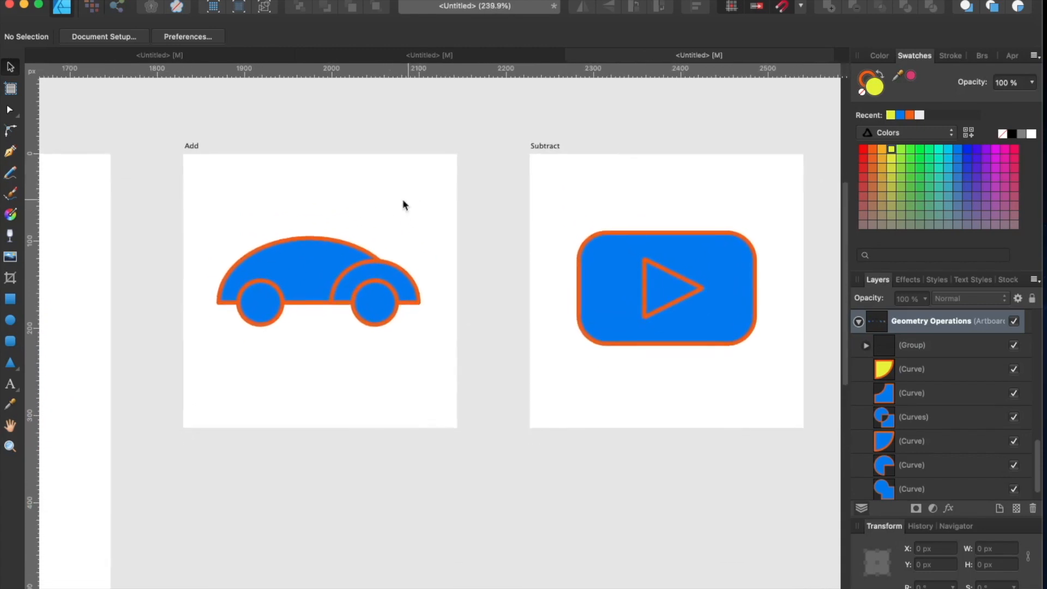
{"action": "left_click_drag", "start_coordinate": [172, 219], "coordinate": [474, 372]}
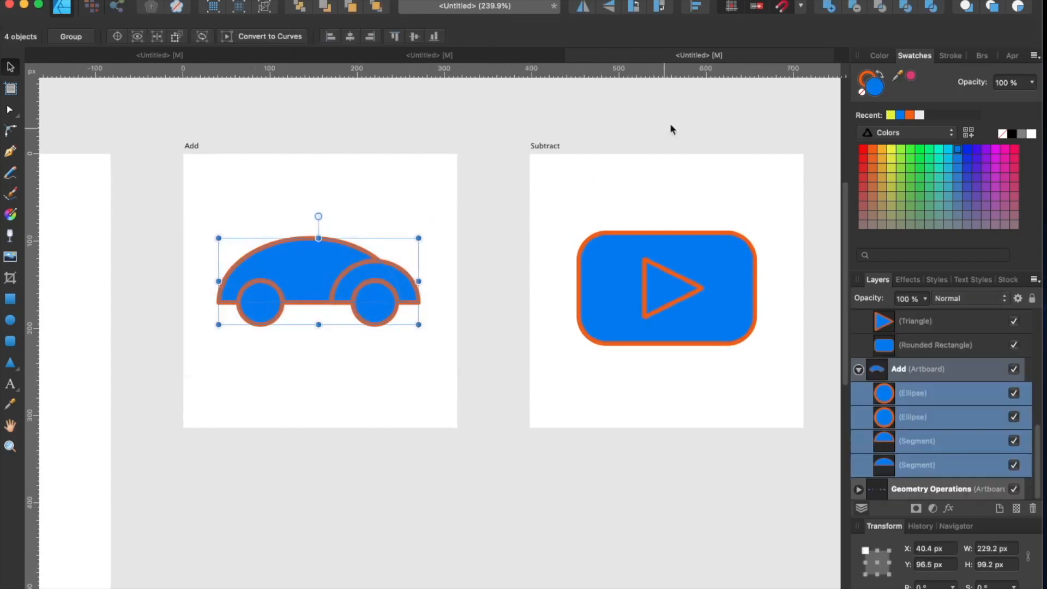
{"action": "left_click", "coordinate": [829, 7]}
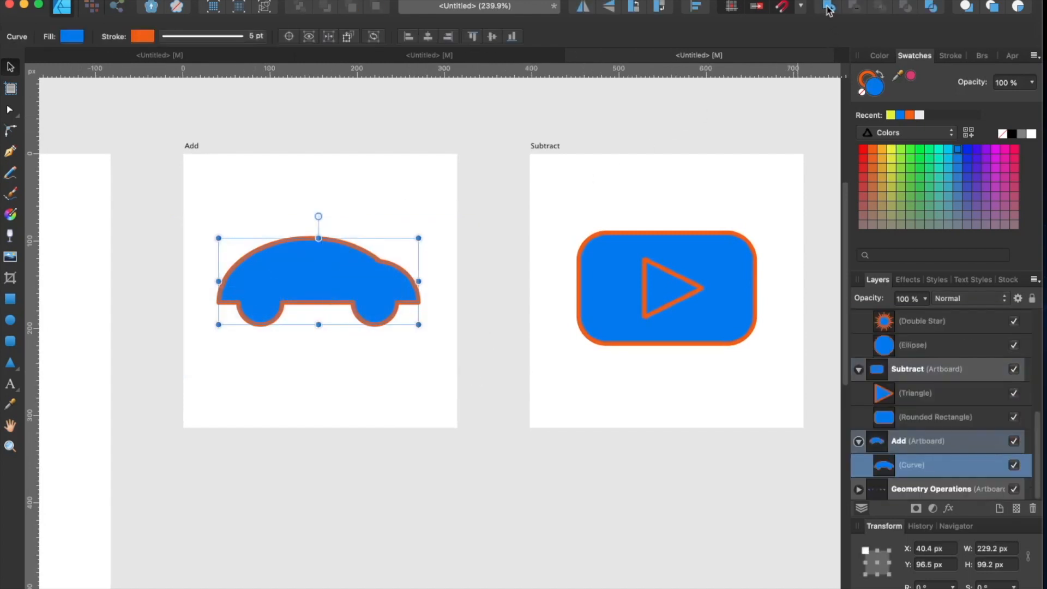
{"action": "left_click", "coordinate": [492, 234]}
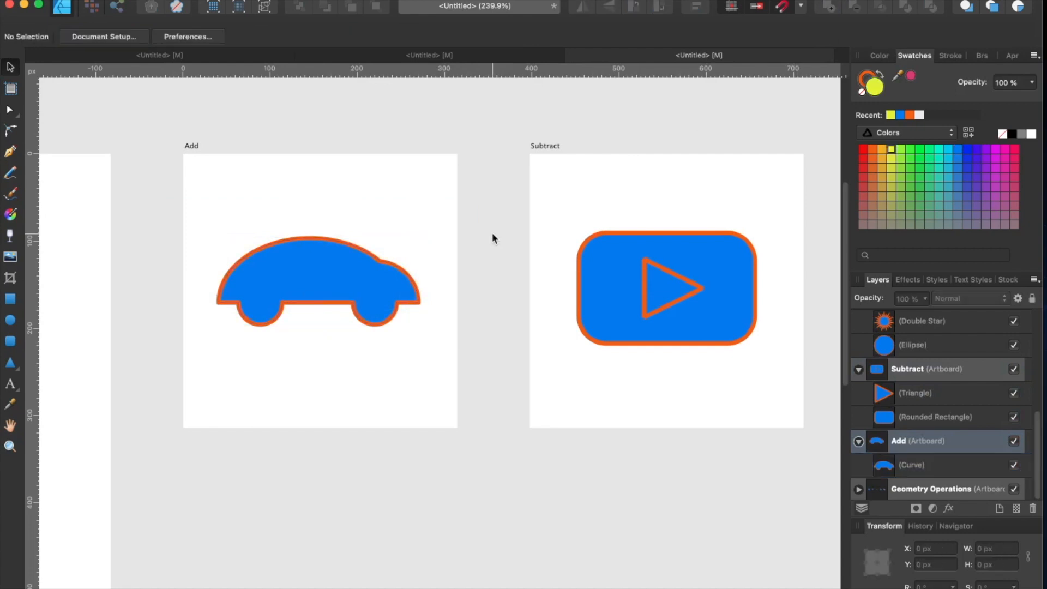
Subtract the triangle from the rounded rectangle on the Subtract artboard to cut out a play symbol
{"action": "left_click_drag", "start_coordinate": [690, 193], "coordinate": [496, 207]}
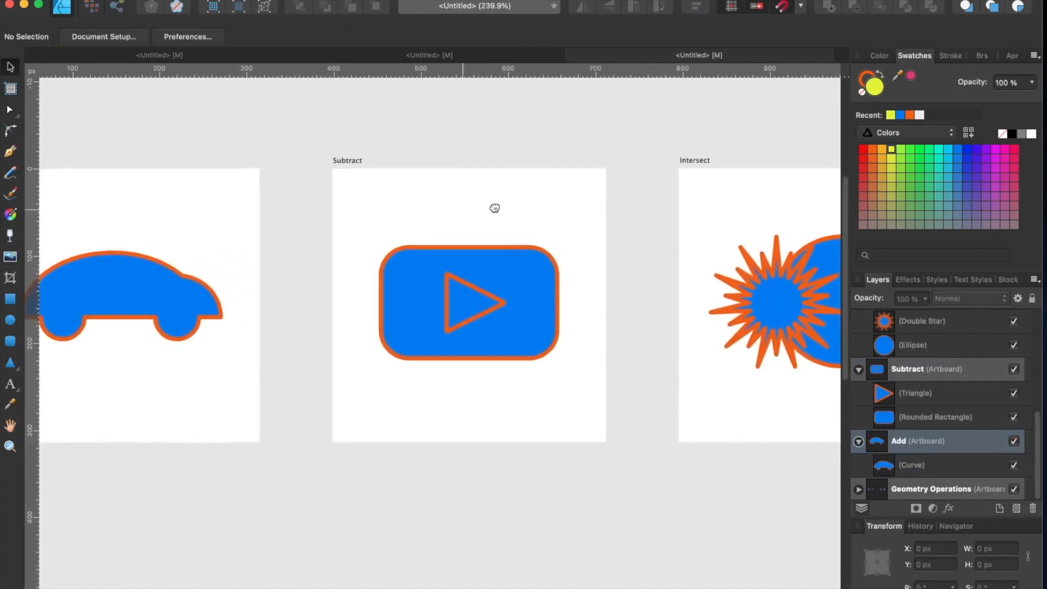
{"action": "left_click_drag", "start_coordinate": [347, 217], "coordinate": [619, 400]}
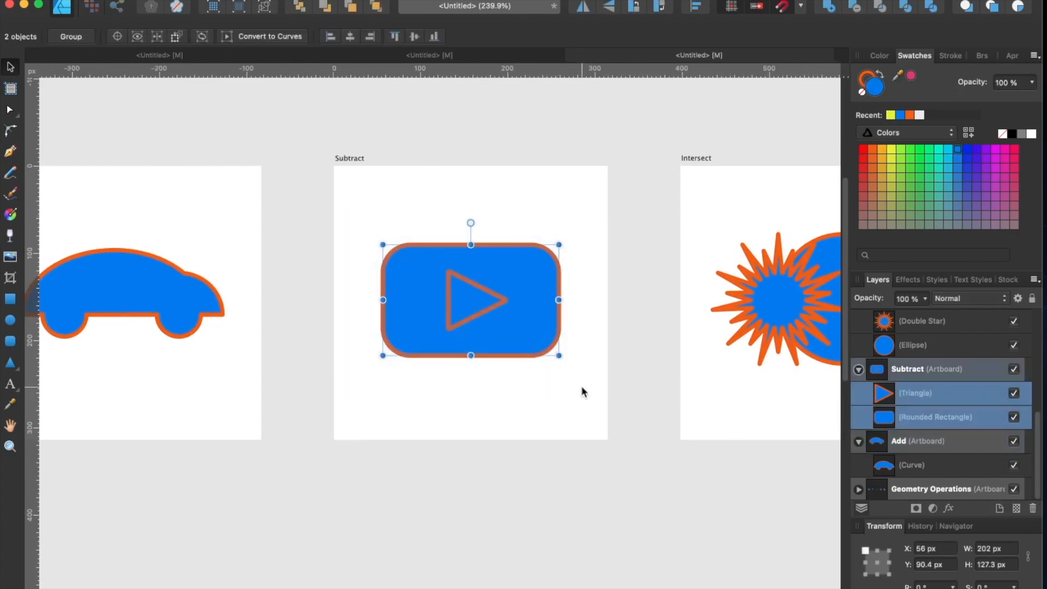
{"action": "left_click", "coordinate": [855, 7]}
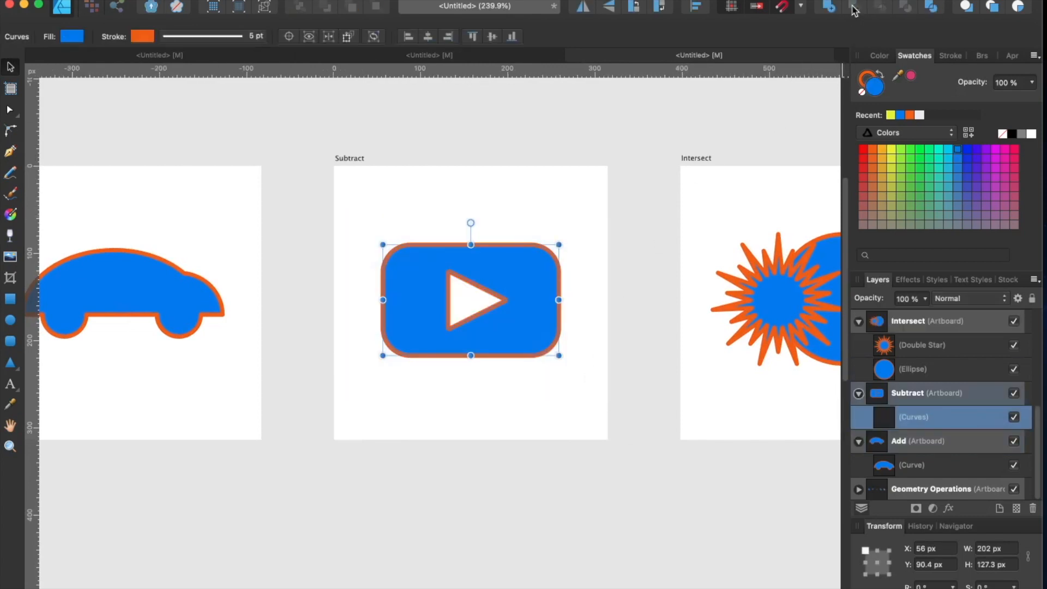
{"action": "left_click", "coordinate": [643, 173]}
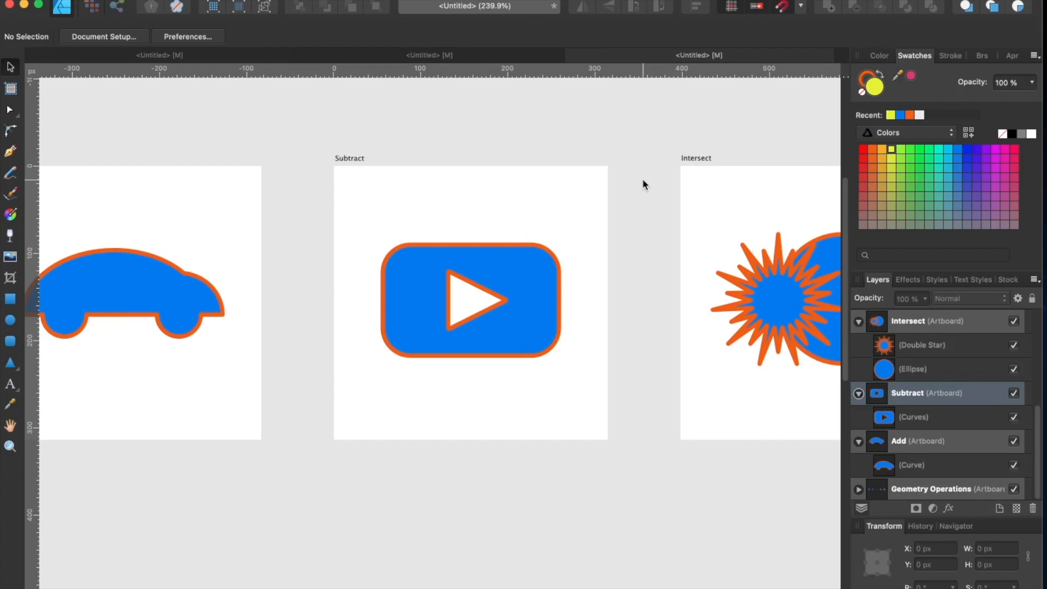
Intersect the double star with the ellipse on the Intersect artboard, keeping only their overlap, and deselect the result
{"action": "left_click_drag", "start_coordinate": [671, 180], "coordinate": [716, 402]}
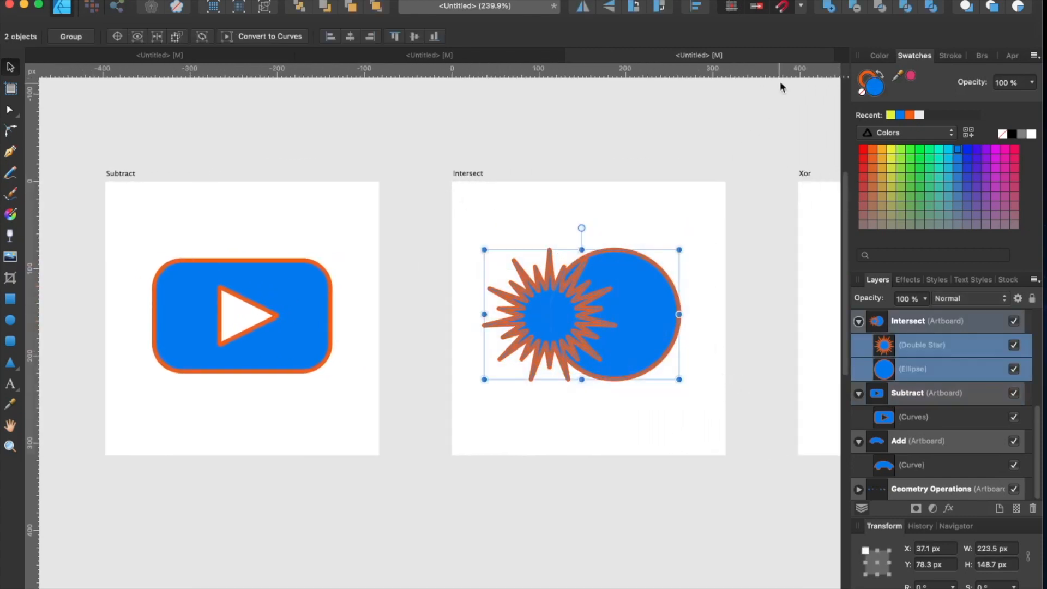
{"action": "left_click", "coordinate": [881, 7]}
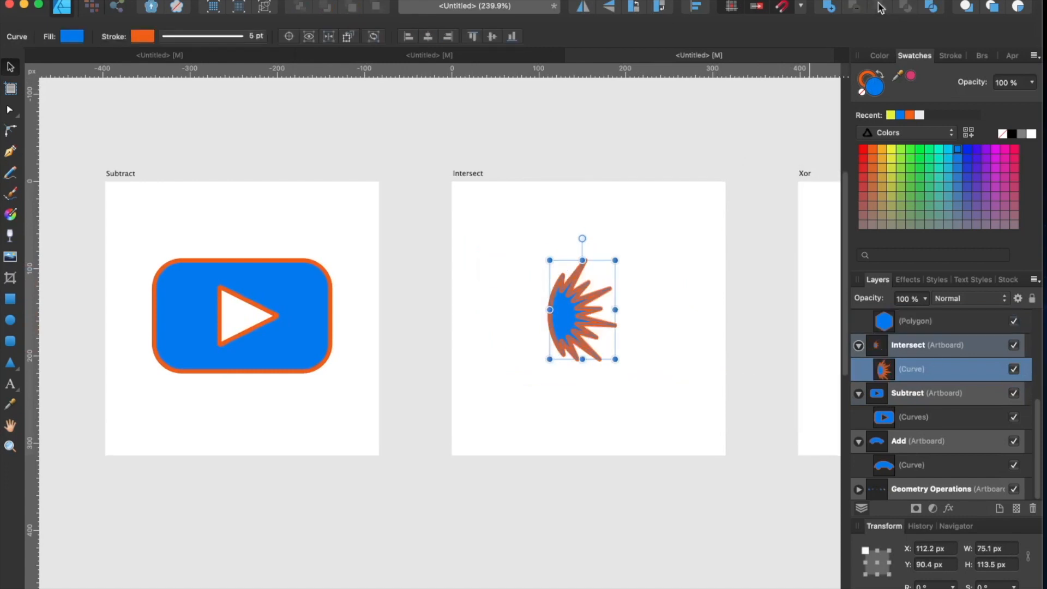
{"action": "left_click", "coordinate": [761, 235]}
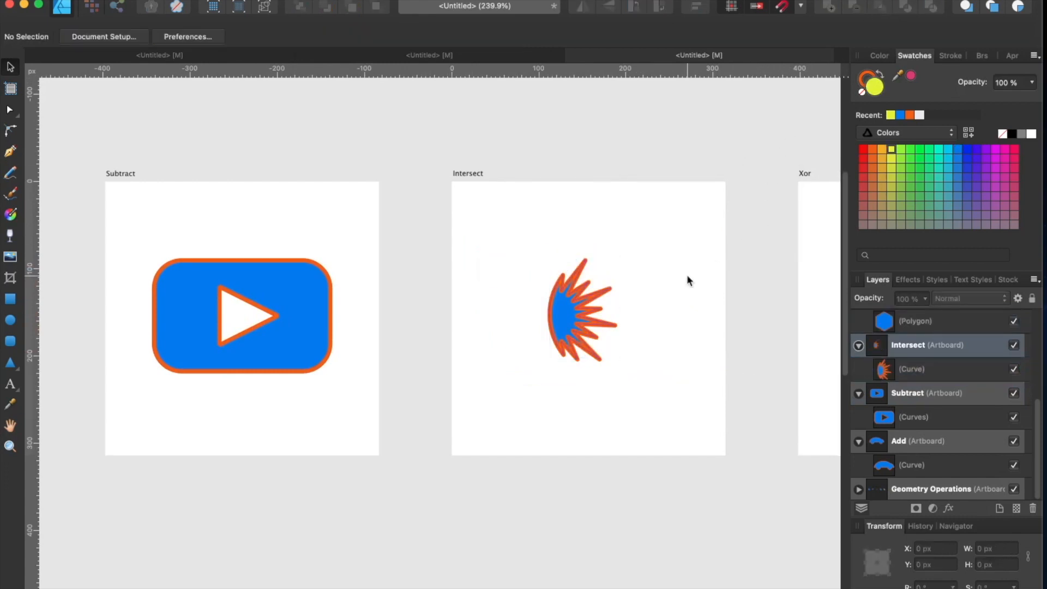
Combine the three concentric hexagons on the Xor artboard with the Xor operation and deselect the result
{"action": "left_click_drag", "start_coordinate": [762, 277], "coordinate": [544, 273]}
{"action": "left_click_drag", "start_coordinate": [761, 229], "coordinate": [687, 225]}
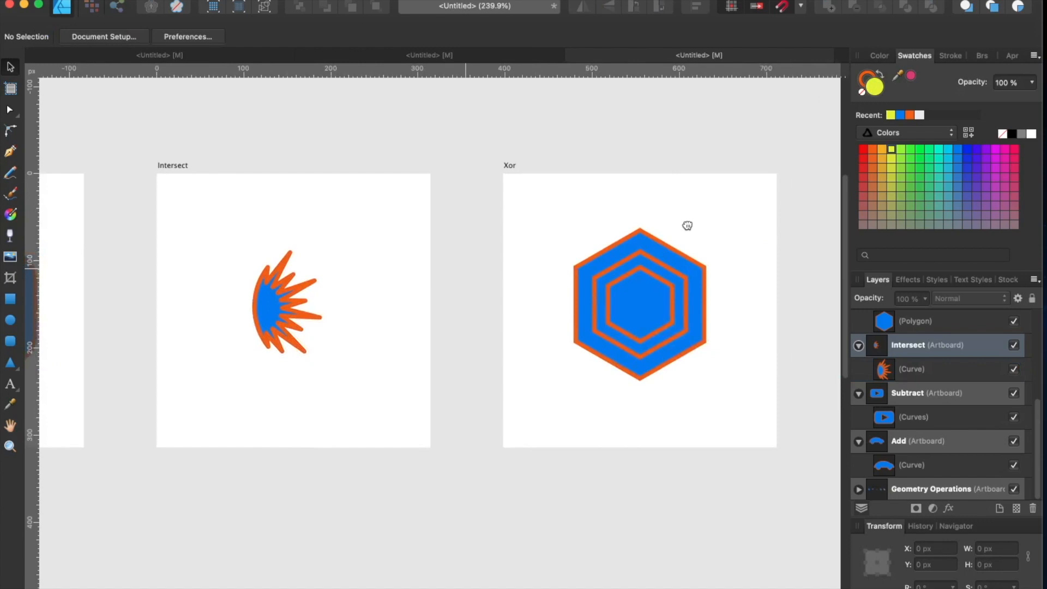
{"action": "left_click_drag", "start_coordinate": [632, 230], "coordinate": [627, 232]}
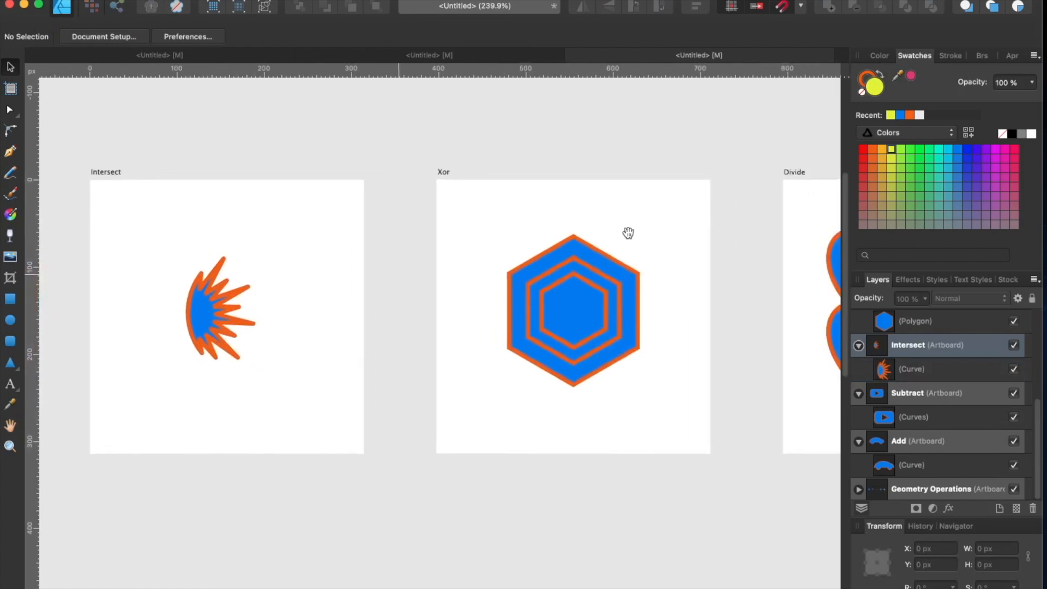
{"action": "left_click_drag", "start_coordinate": [469, 217], "coordinate": [693, 408]}
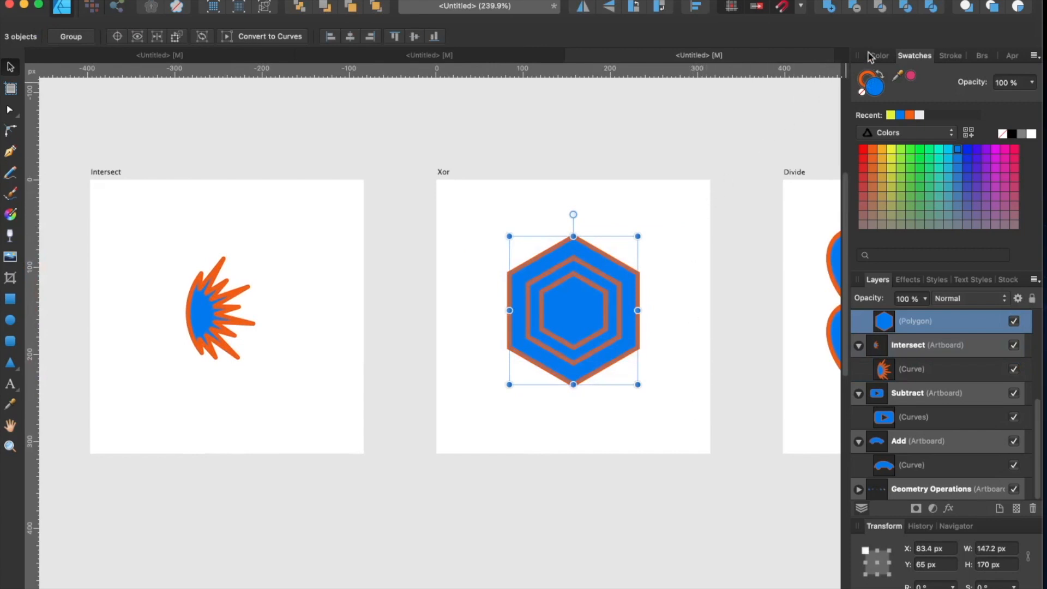
{"action": "left_click", "coordinate": [906, 7]}
{"action": "left_click", "coordinate": [748, 146]}
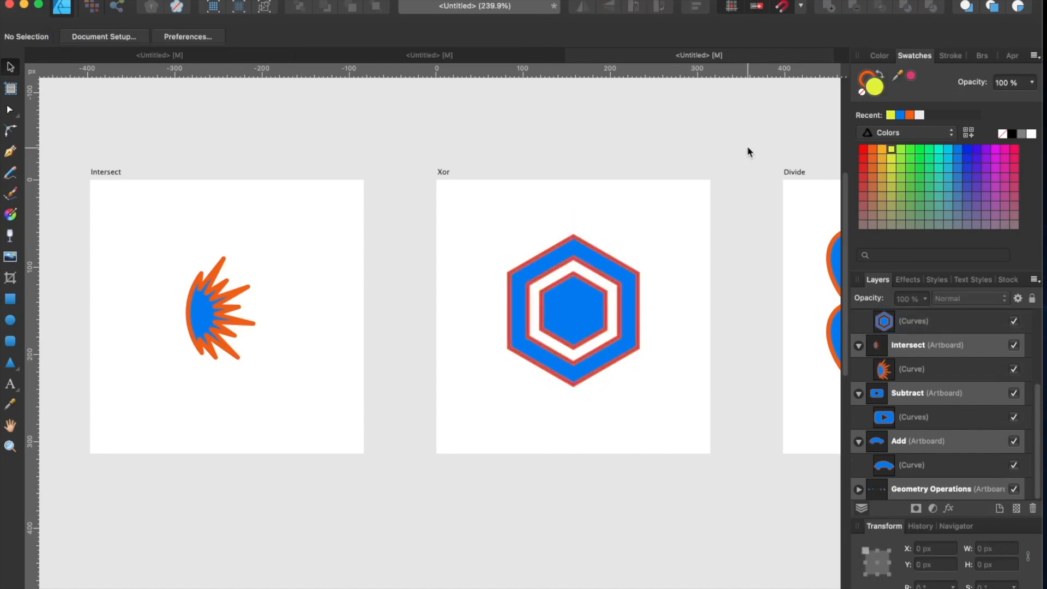
Divide the three overlapping hearts on the Divide artboard into separate pieces
{"action": "left_click_drag", "start_coordinate": [767, 131], "coordinate": [520, 145]}
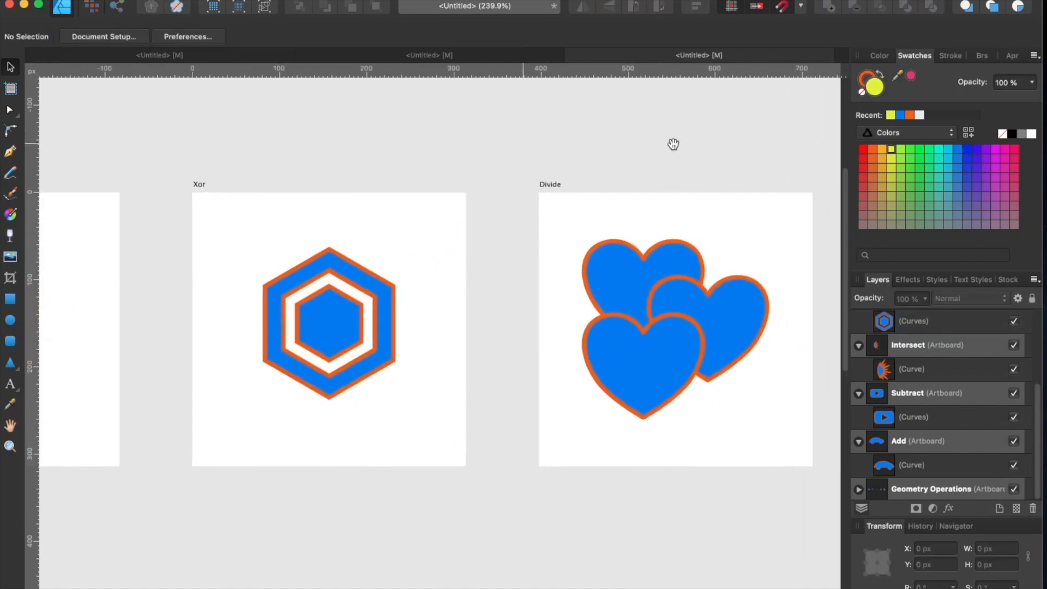
{"action": "left_click_drag", "start_coordinate": [673, 145], "coordinate": [637, 133]}
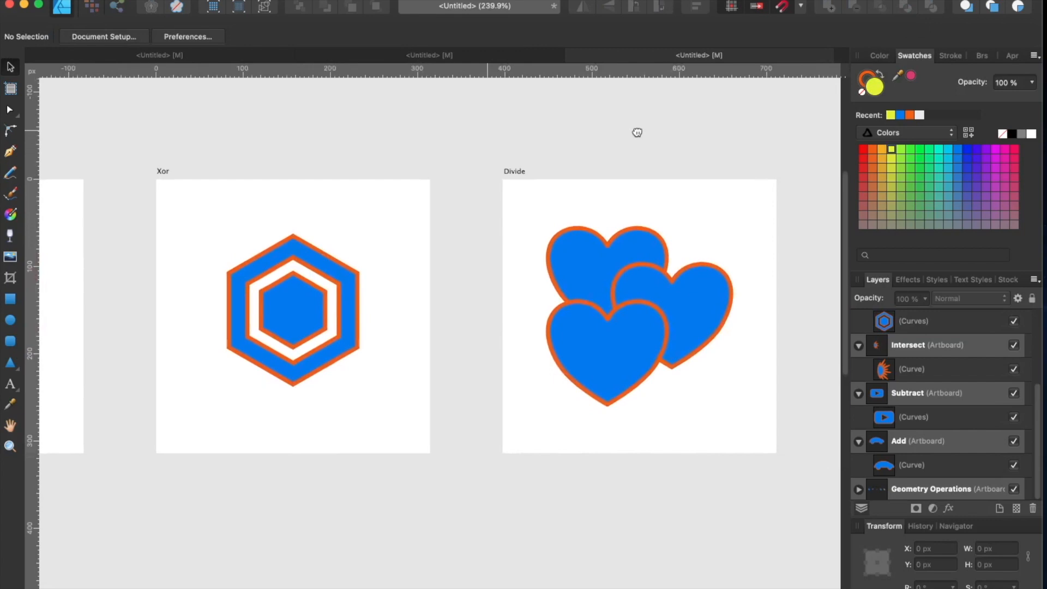
{"action": "left_click_drag", "start_coordinate": [638, 132], "coordinate": [553, 130]}
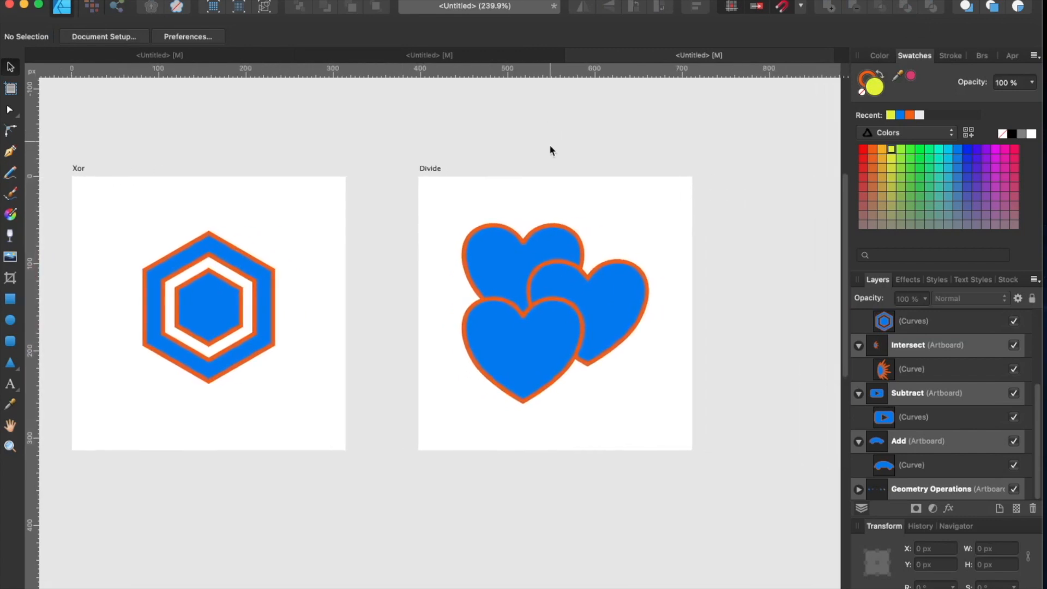
{"action": "left_click_drag", "start_coordinate": [397, 199], "coordinate": [712, 413]}
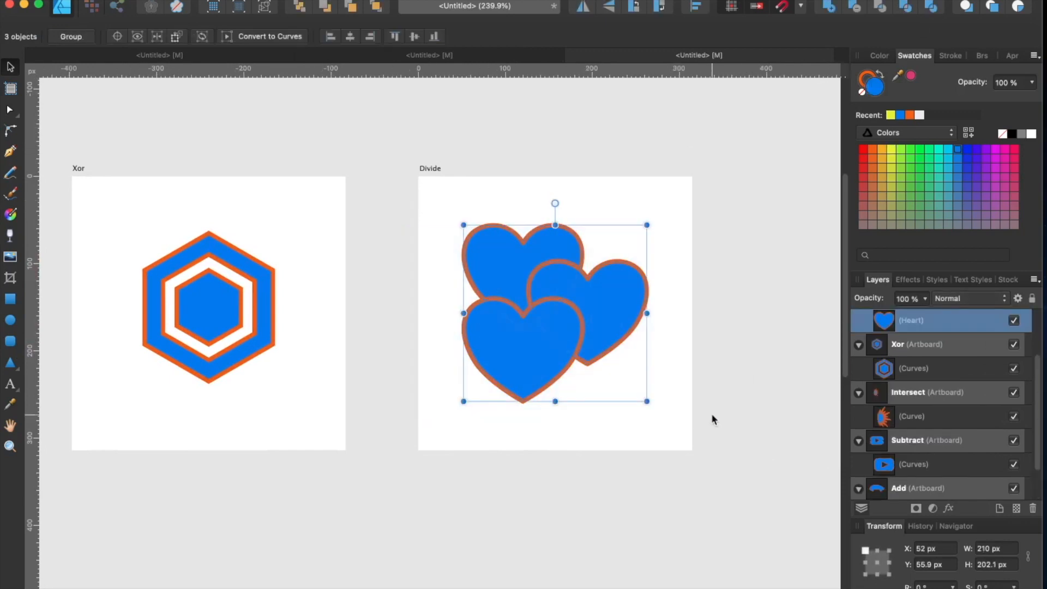
{"action": "left_click", "coordinate": [931, 7]}
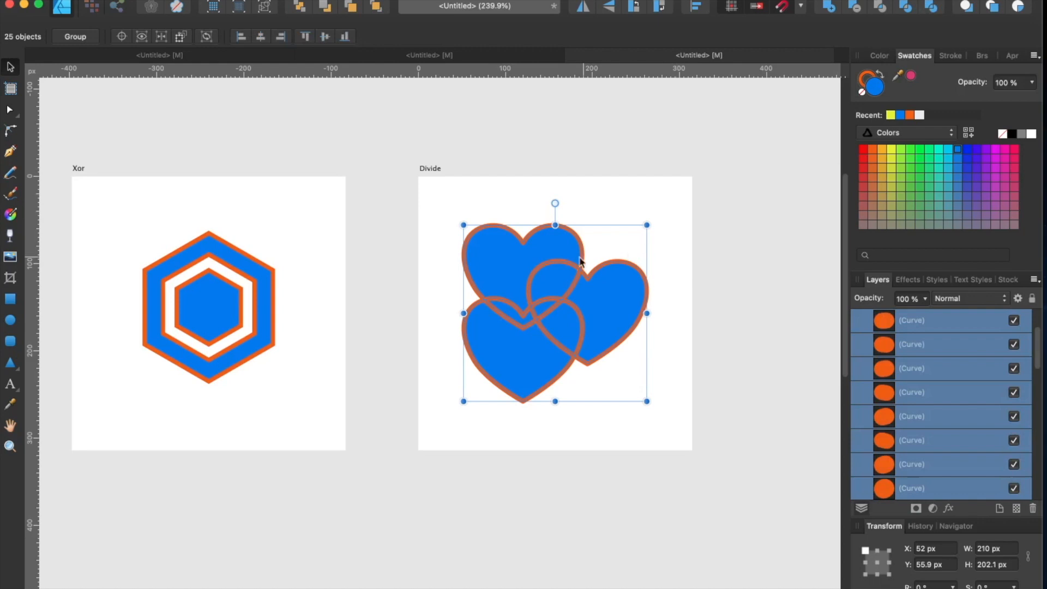
Fill the overlap piece between the upper and right divided hearts with deep blue, and the right heart's main piece with indigo
{"action": "left_click", "coordinate": [561, 273]}
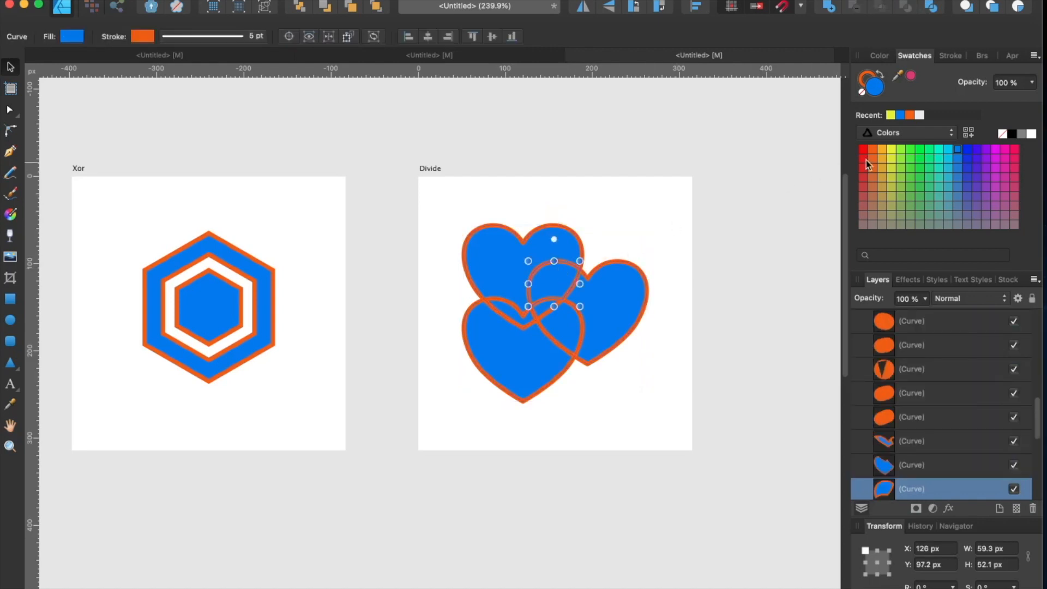
{"action": "left_click", "coordinate": [967, 150]}
{"action": "left_click", "coordinate": [618, 290]}
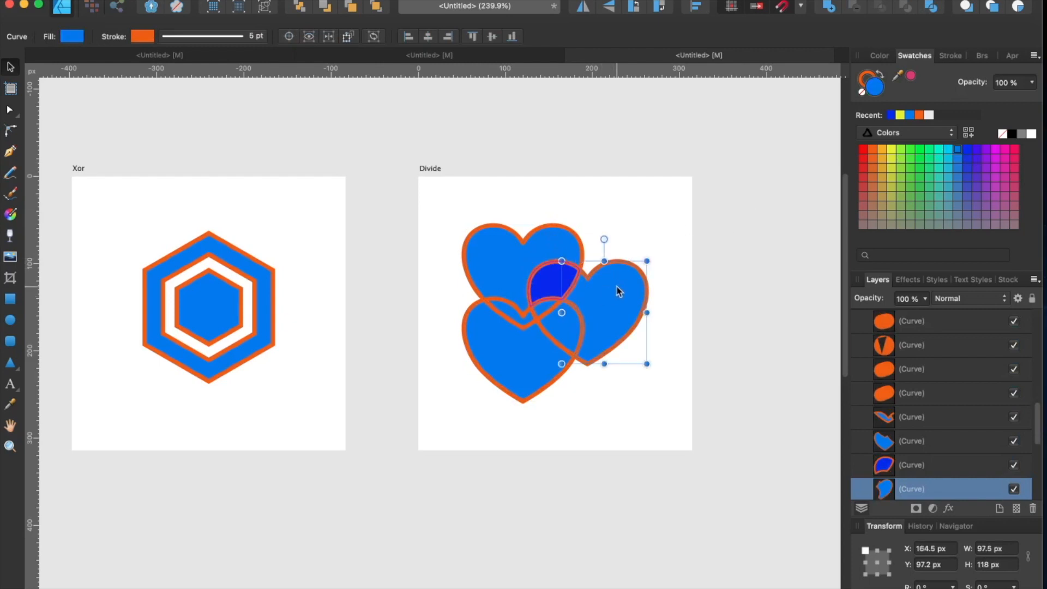
{"action": "left_click", "coordinate": [978, 150]}
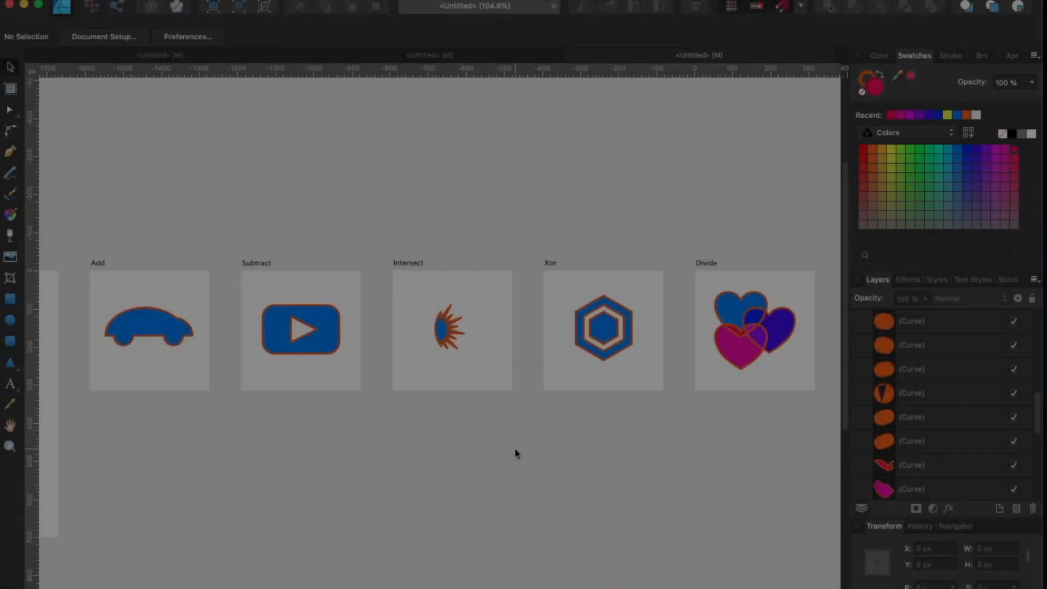
Hide the interface panels and review the finished icons across the five example artboards
{"action": "key", "text": "Tab"}
{"action": "left_click_drag", "start_coordinate": [517, 448], "coordinate": [633, 388]}
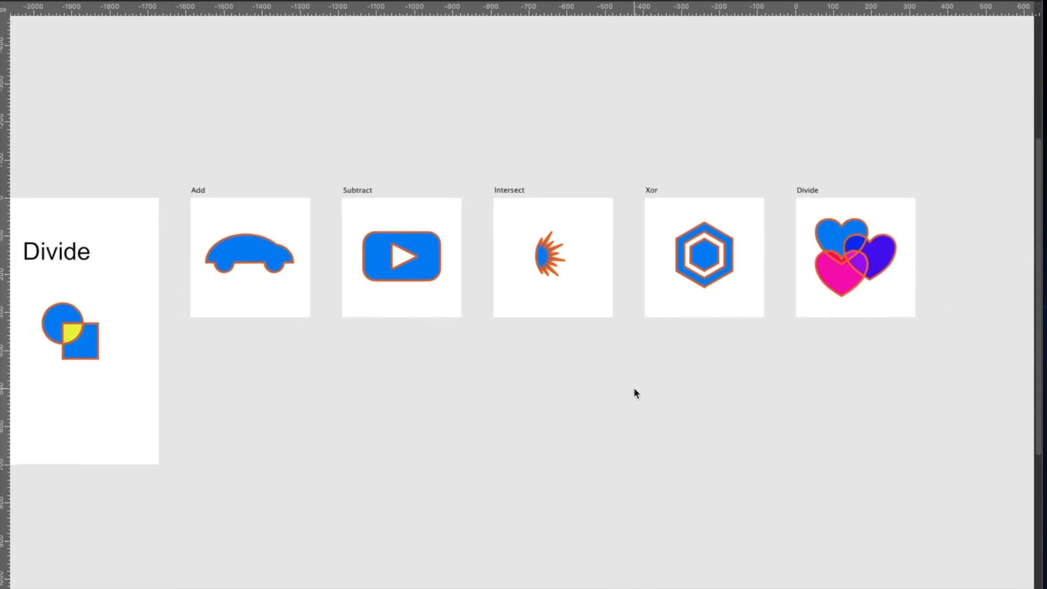